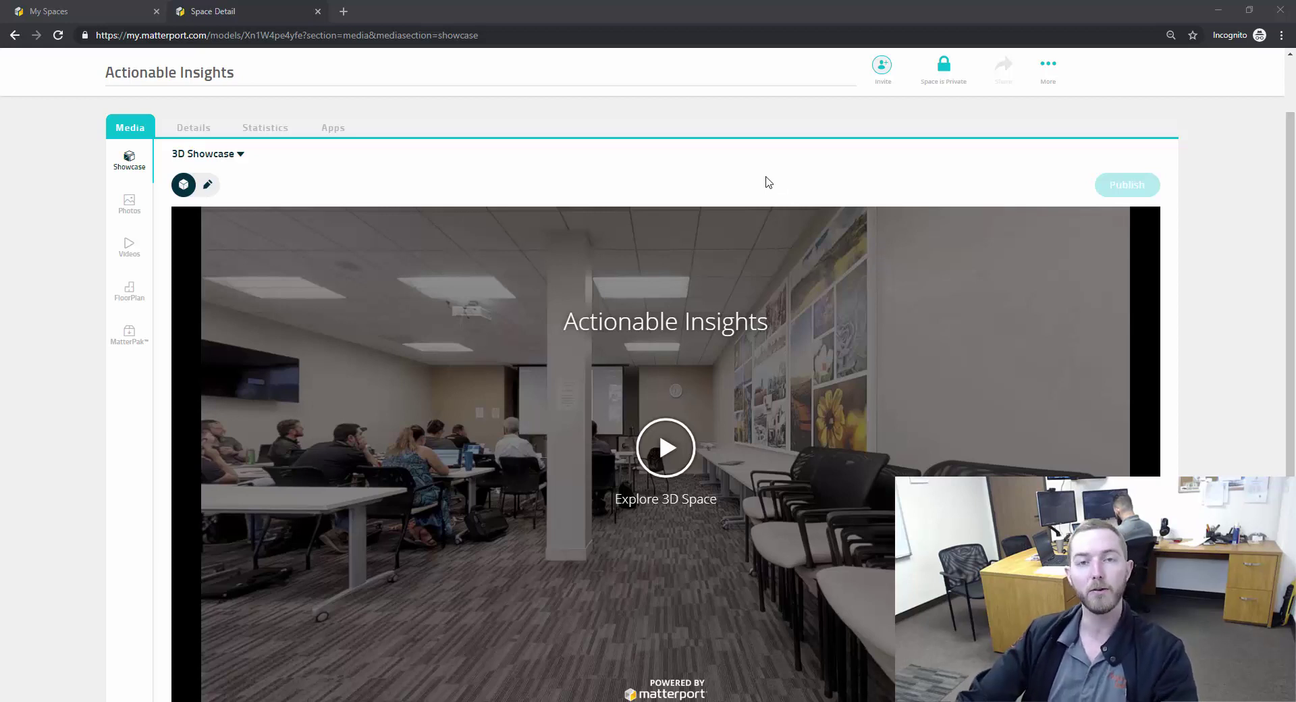
- Switch the Actionable Insights space from private to public and confirm the change
scroll(598, 189, "up", 1)
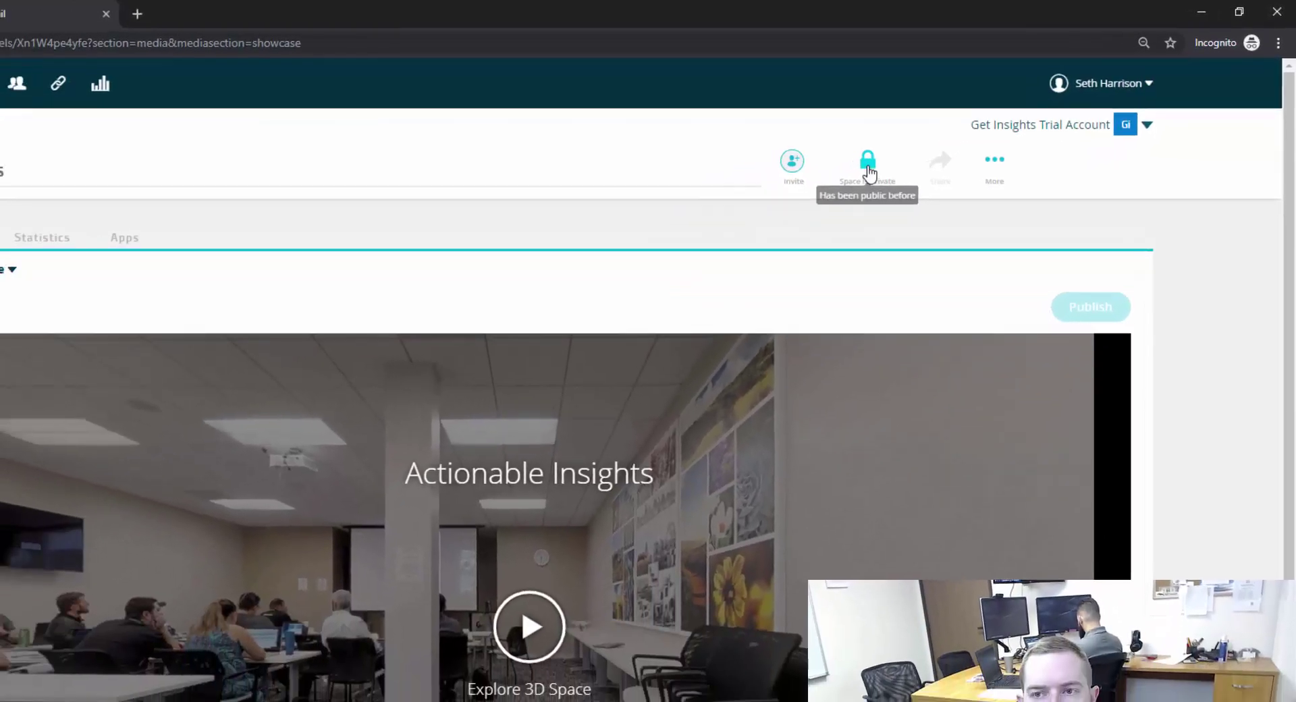
left_click(839, 174)
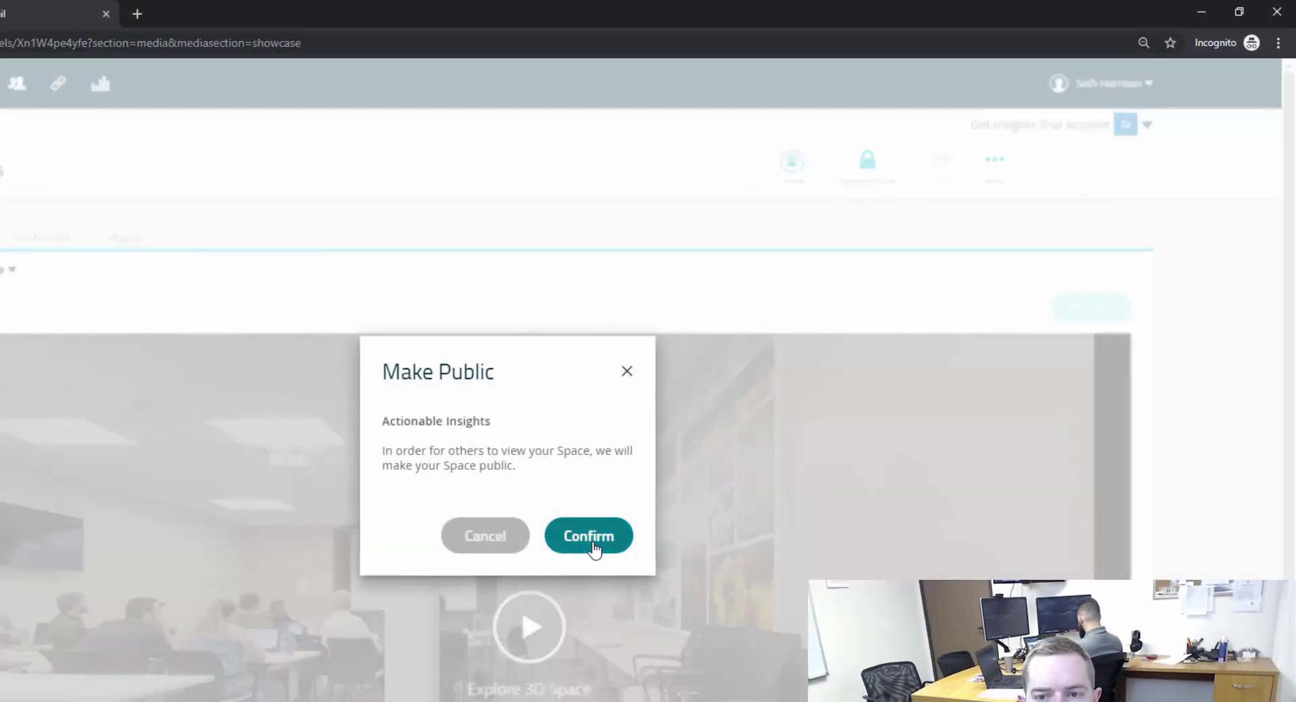
left_click(590, 536)
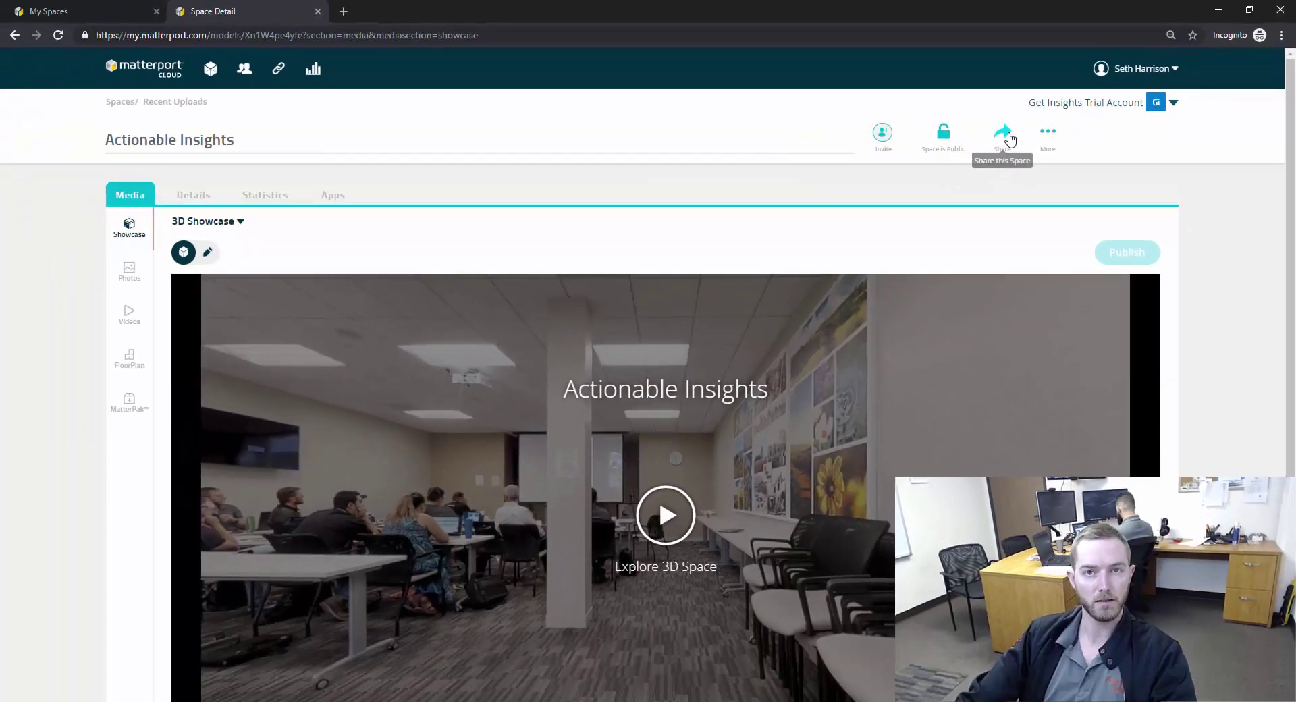
- Copy the branded and unbranded share links, ending on the Branded tab
left_click(1006, 137)
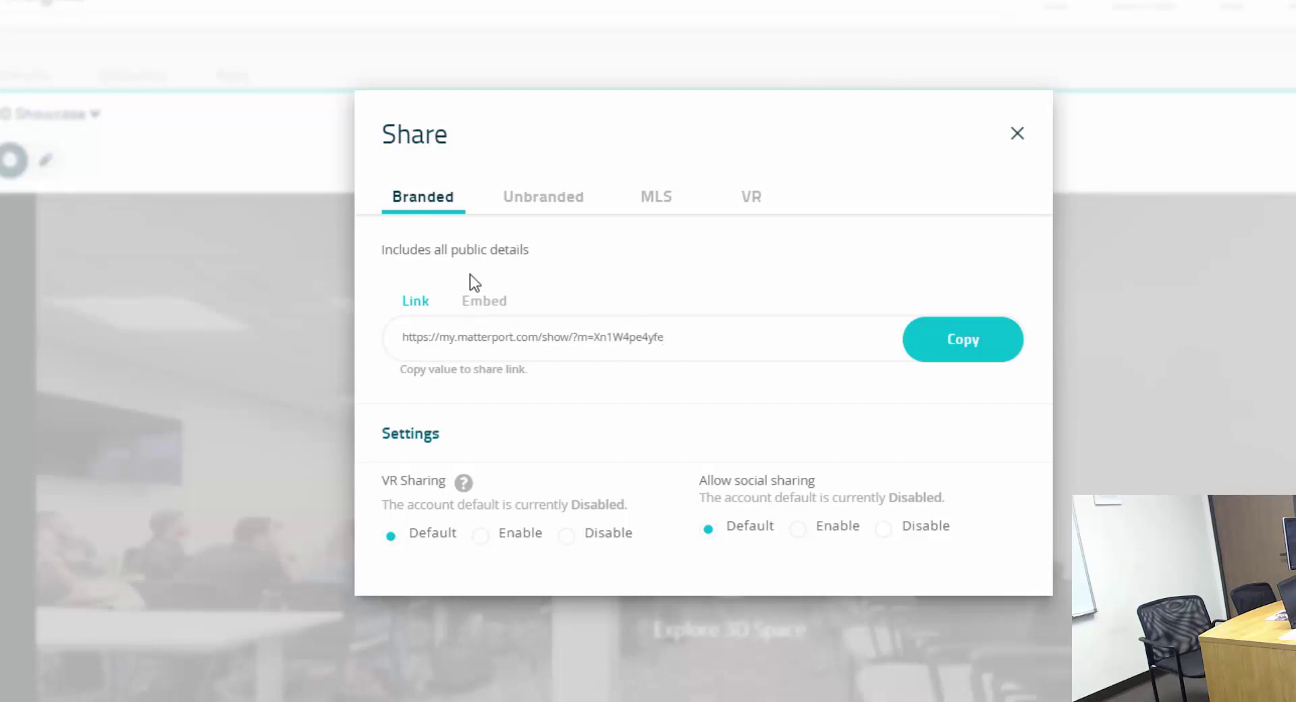
left_click(945, 345)
left_click(548, 196)
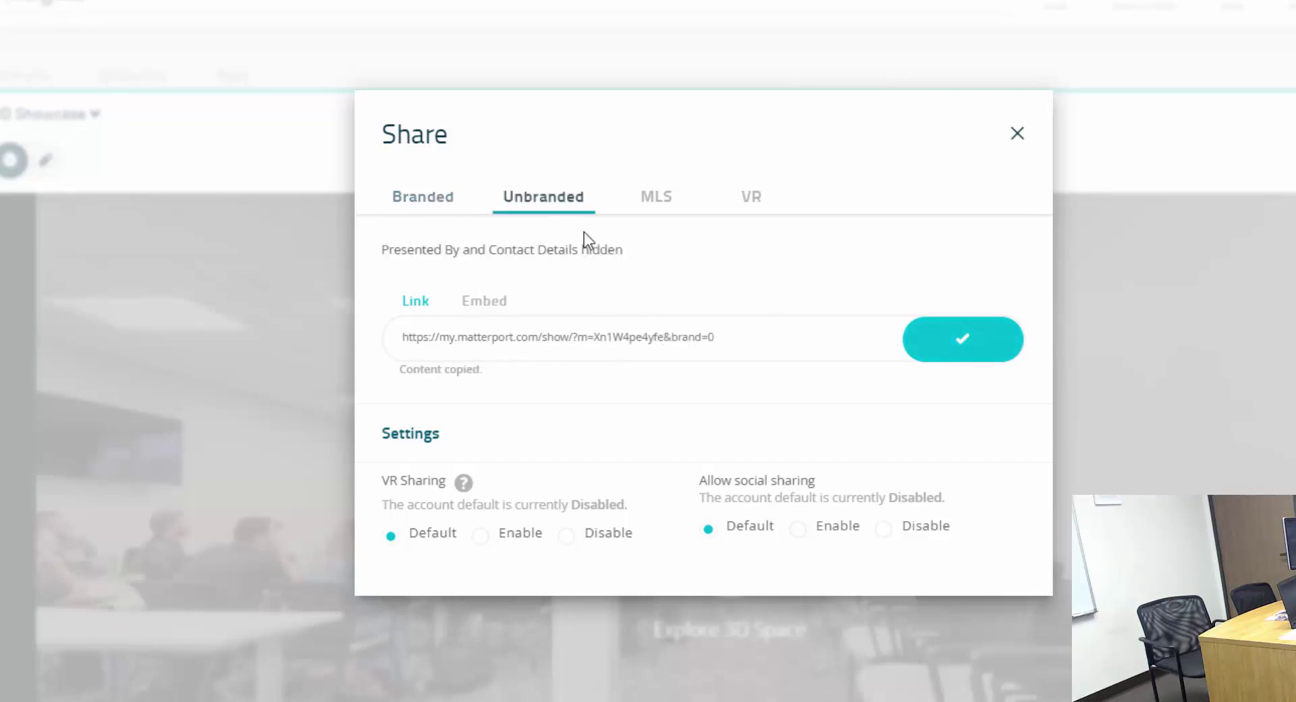
left_click(977, 354)
left_click(713, 341)
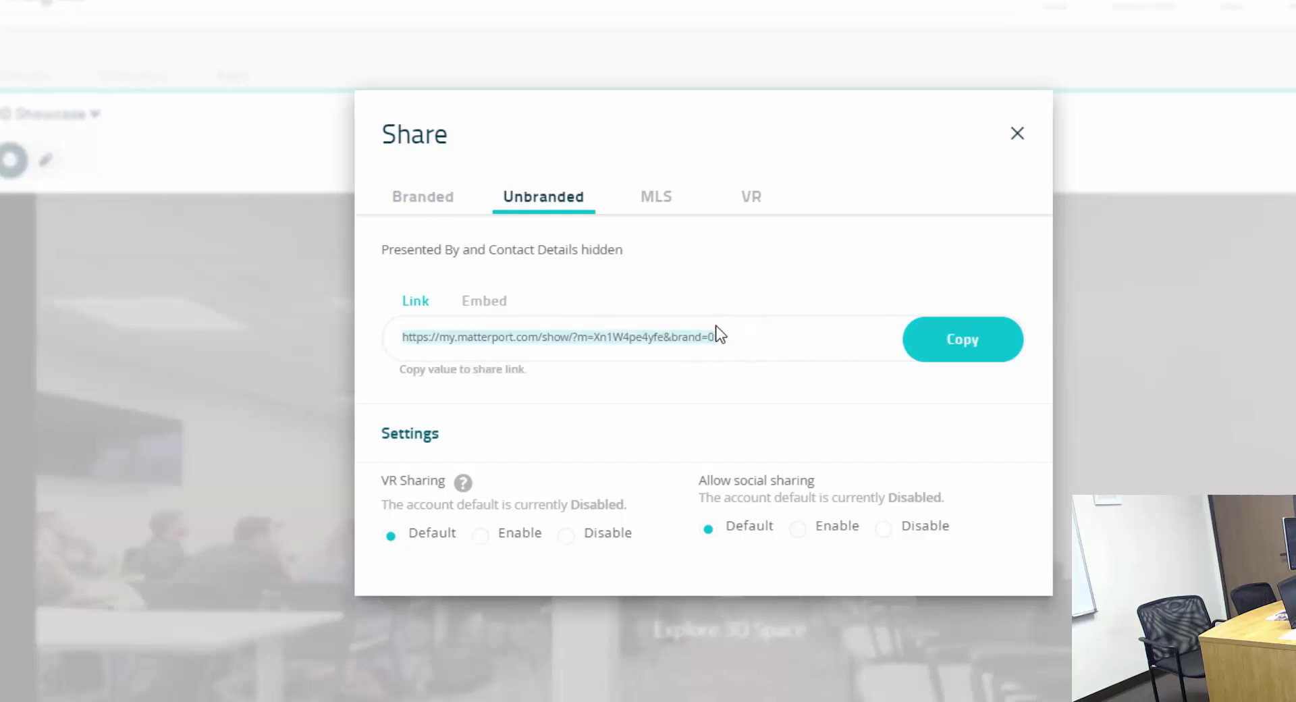
left_click(416, 199)
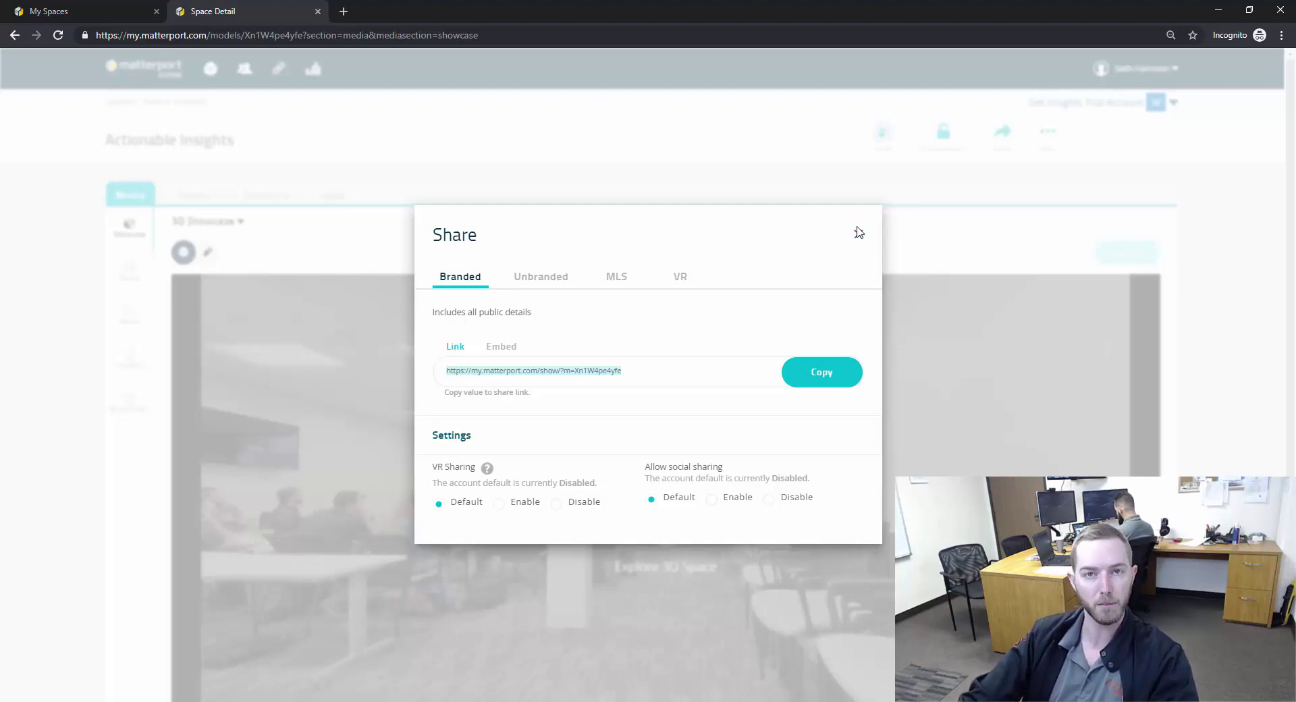
left_click(857, 236)
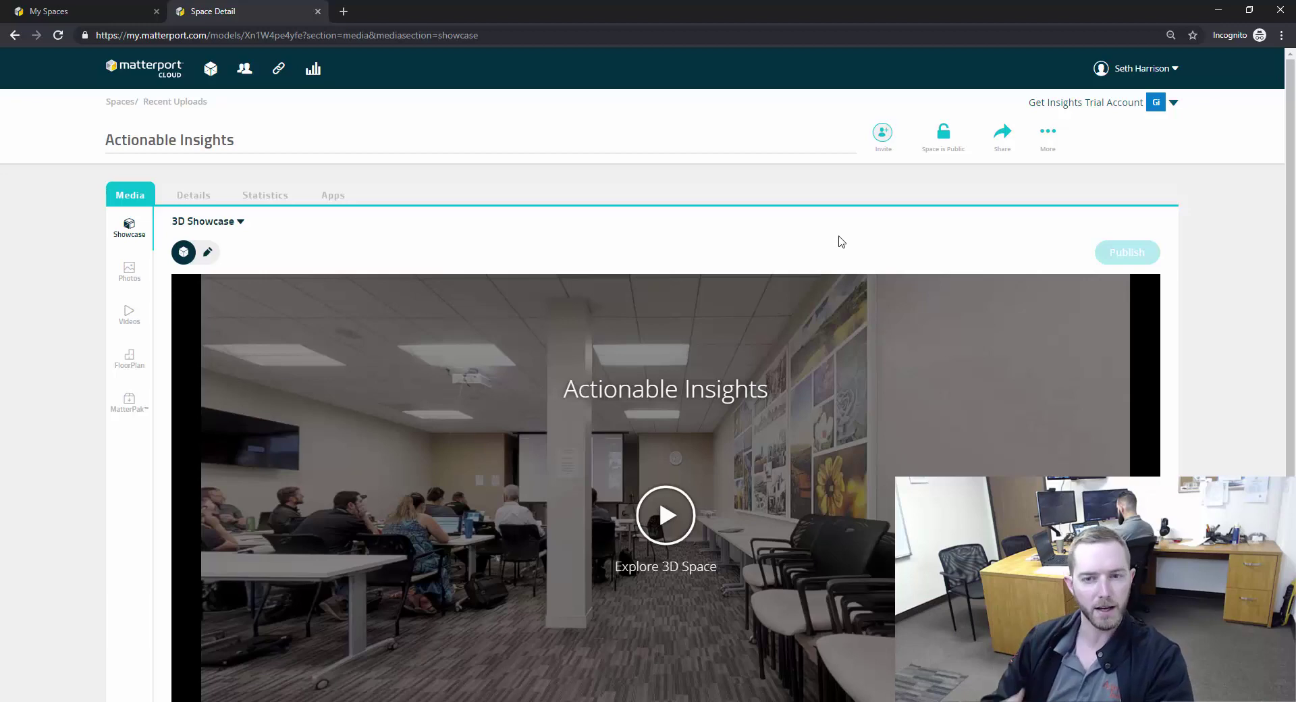
scroll(838, 241, "down", 2)
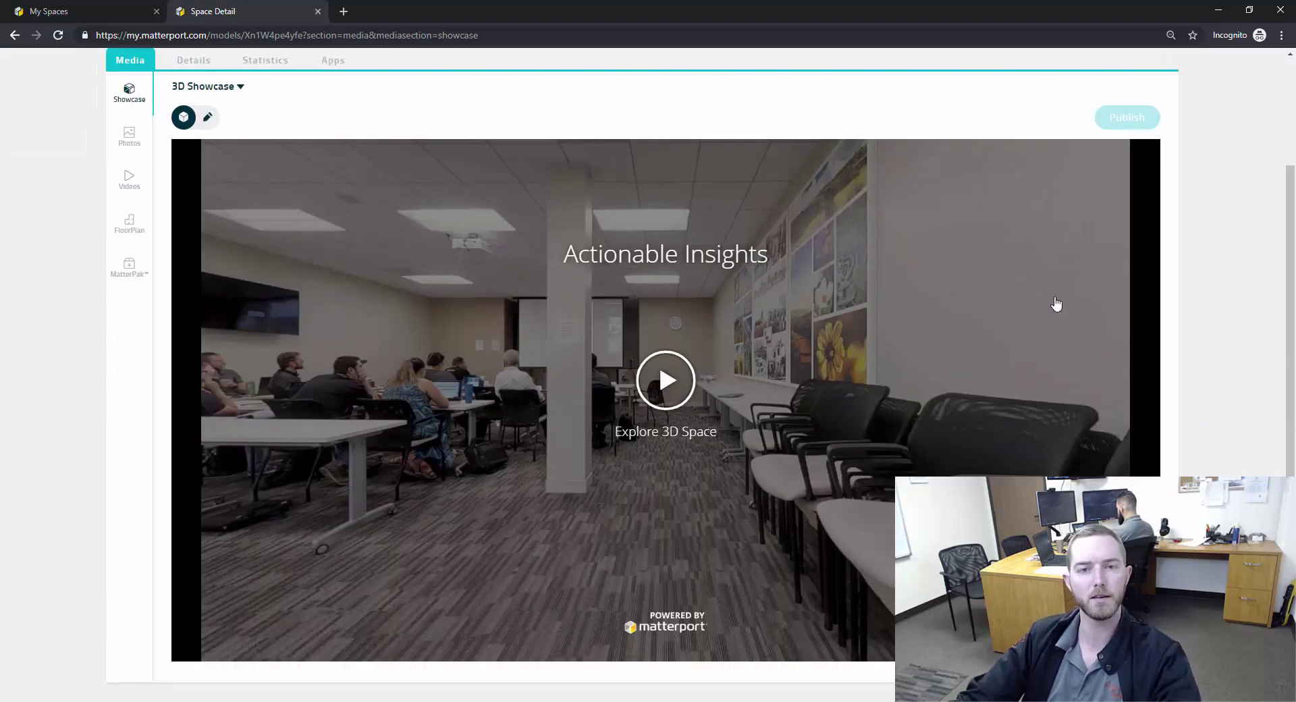
scroll(788, 343, "up", 2)
left_click(665, 514)
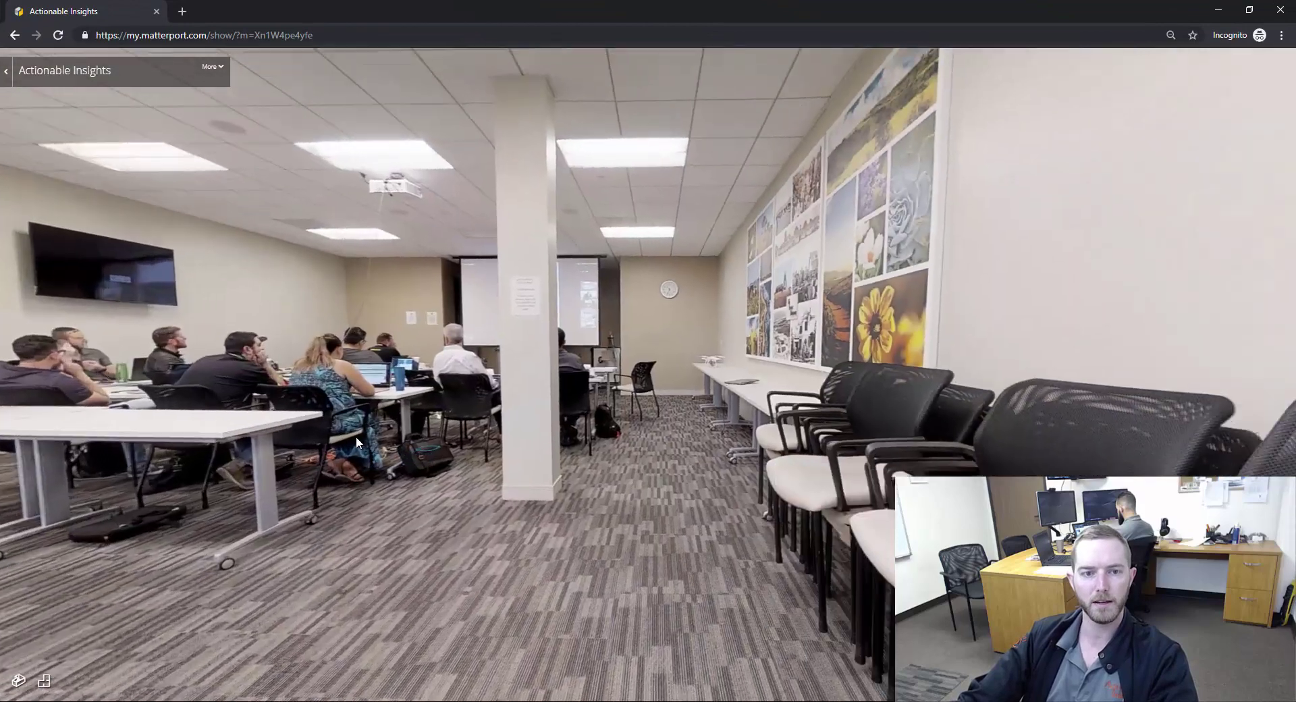
key("ctrl+w")
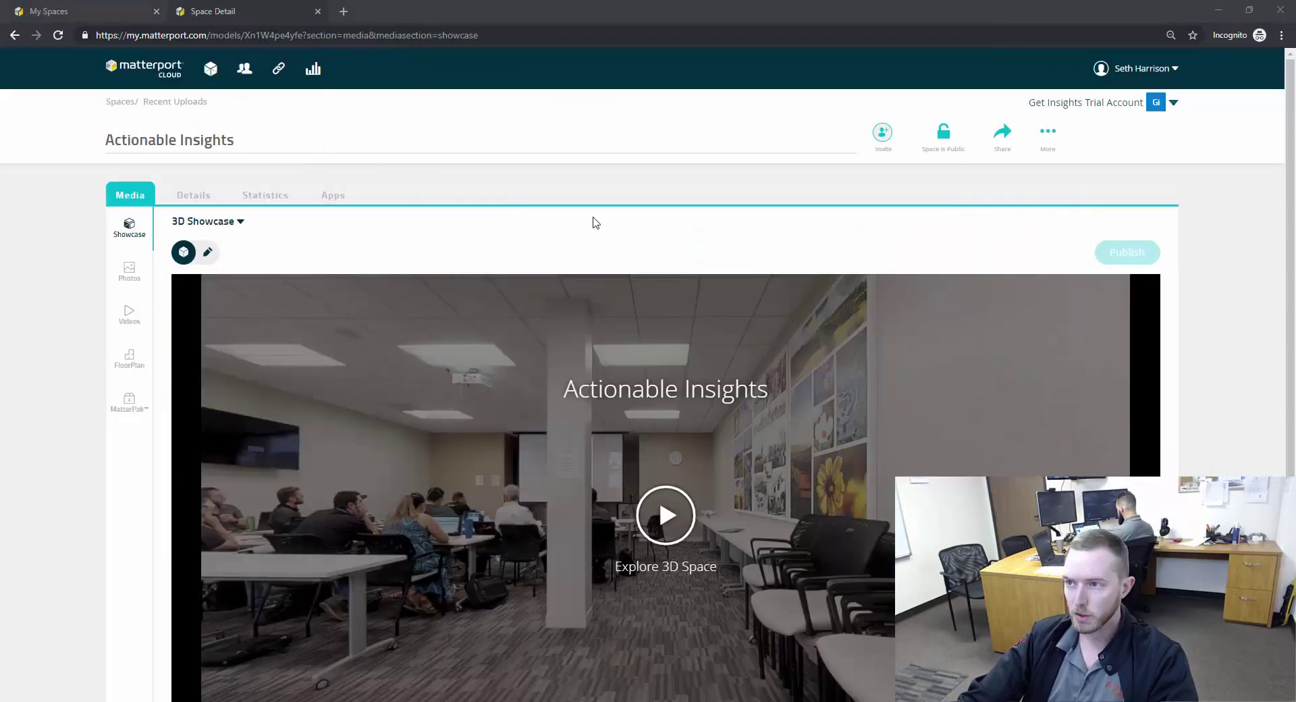
left_click(396, 140)
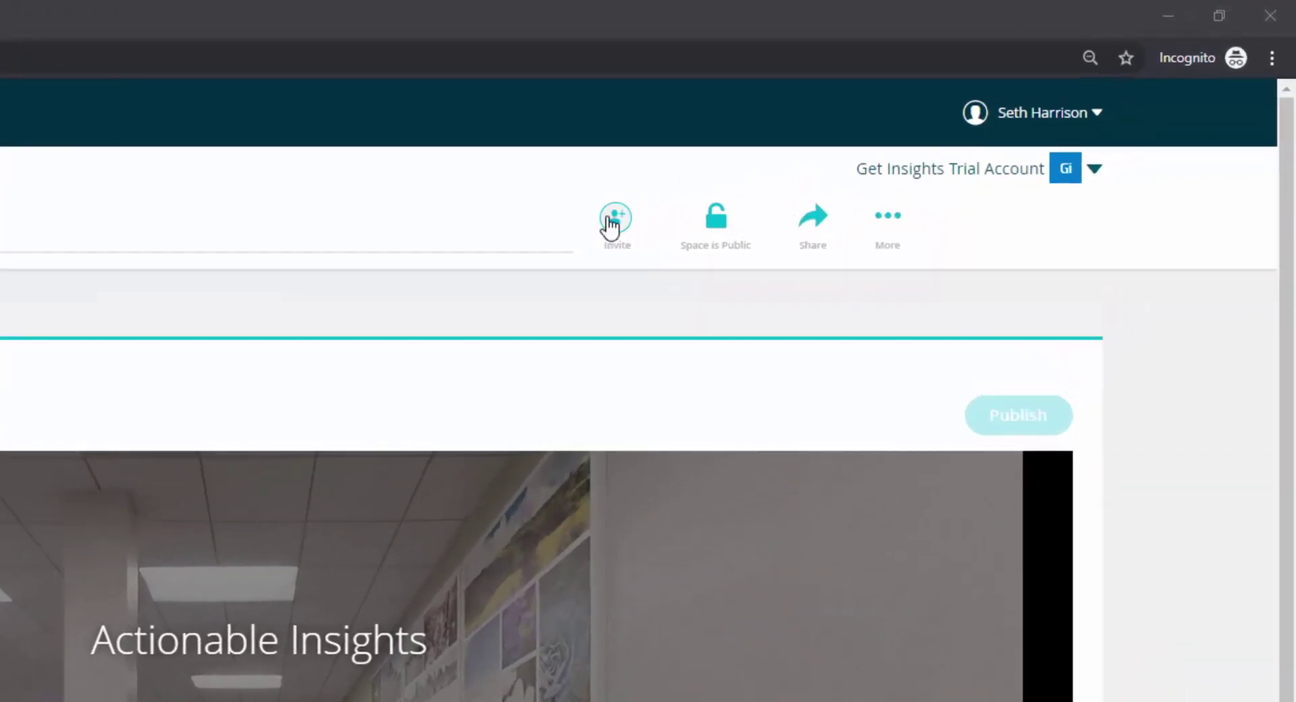
- Draft a space invitation for the collaborator's e-mail address with Can edit permission
left_click(746, 181)
left_click(613, 223)
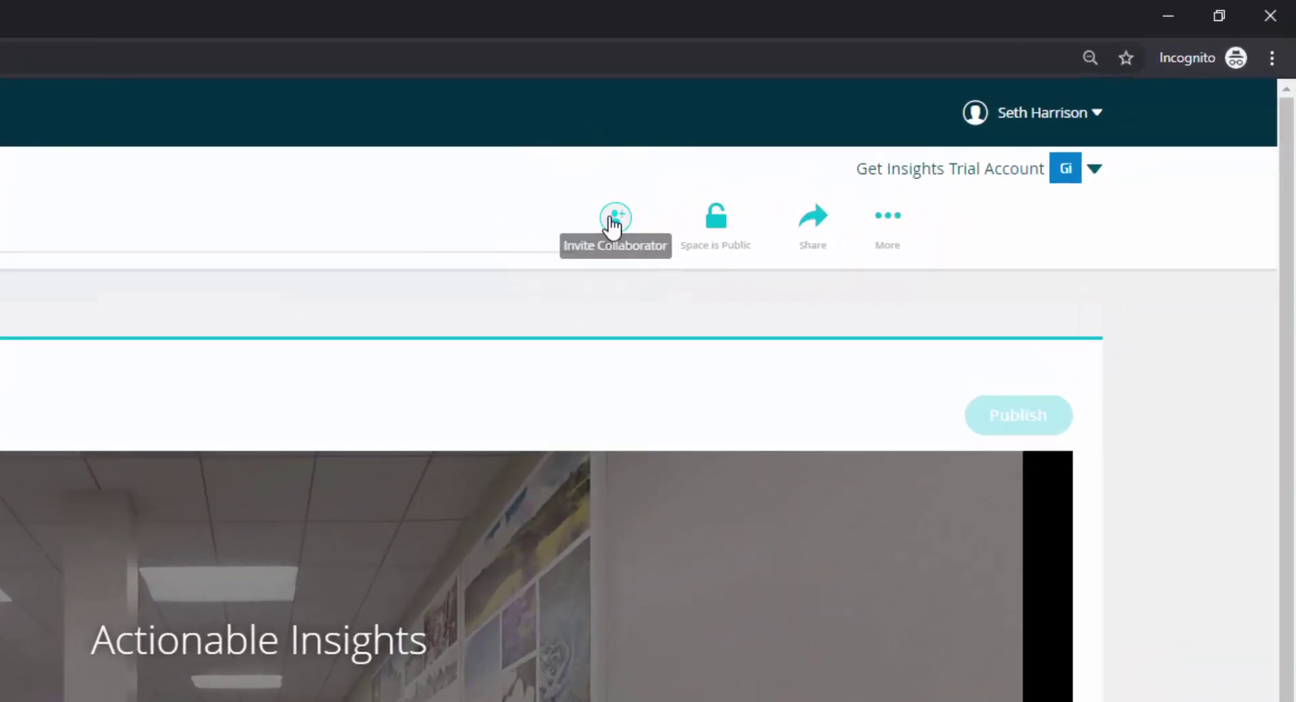
left_click(576, 289)
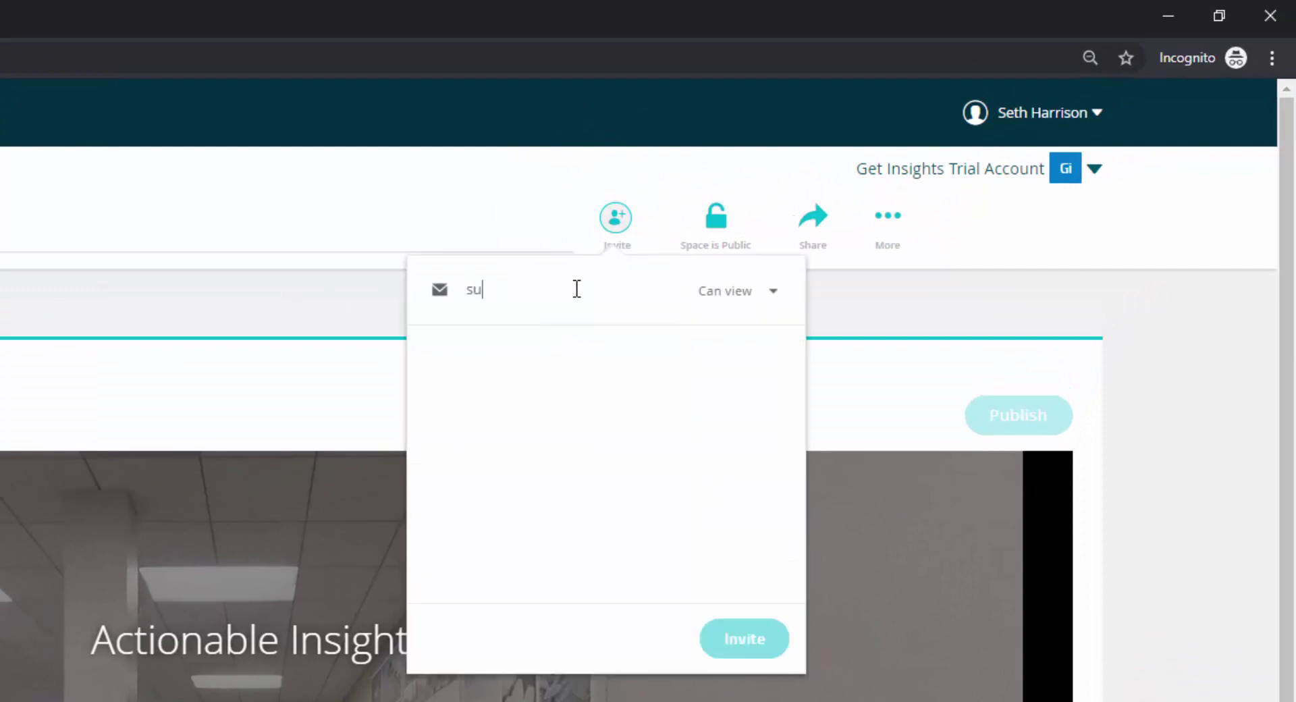
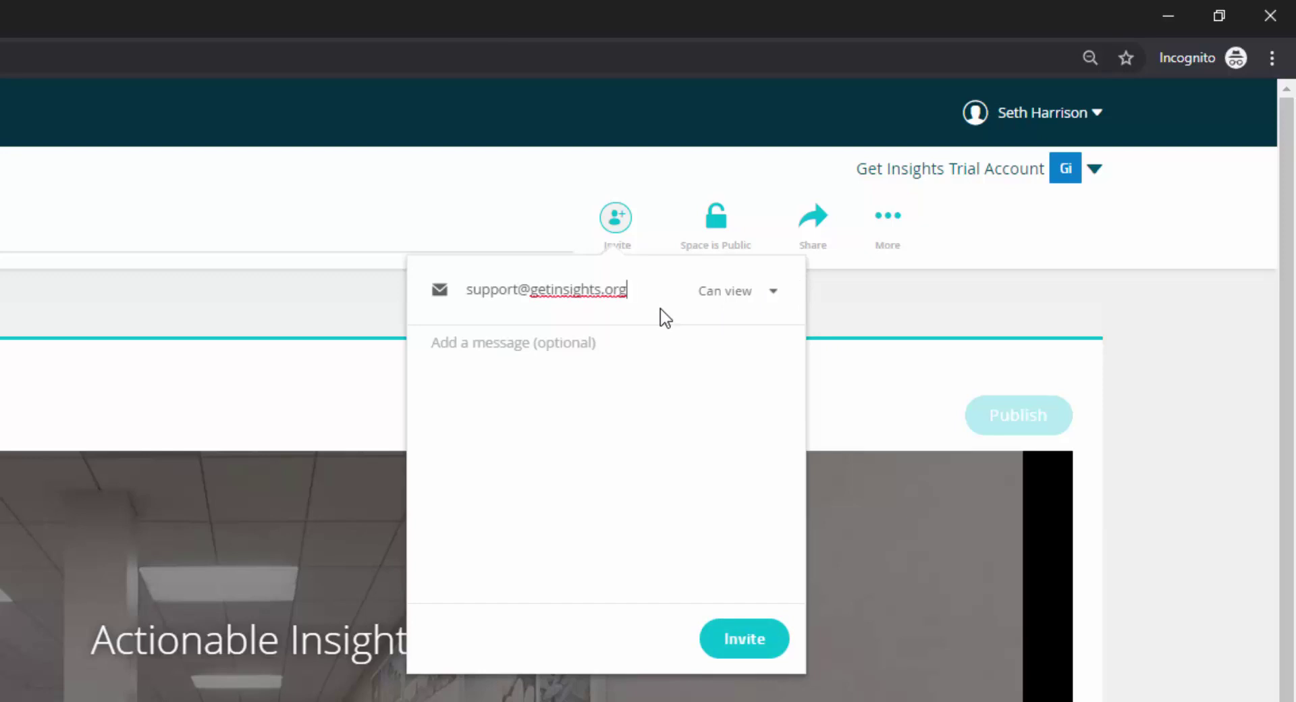
left_click(732, 304)
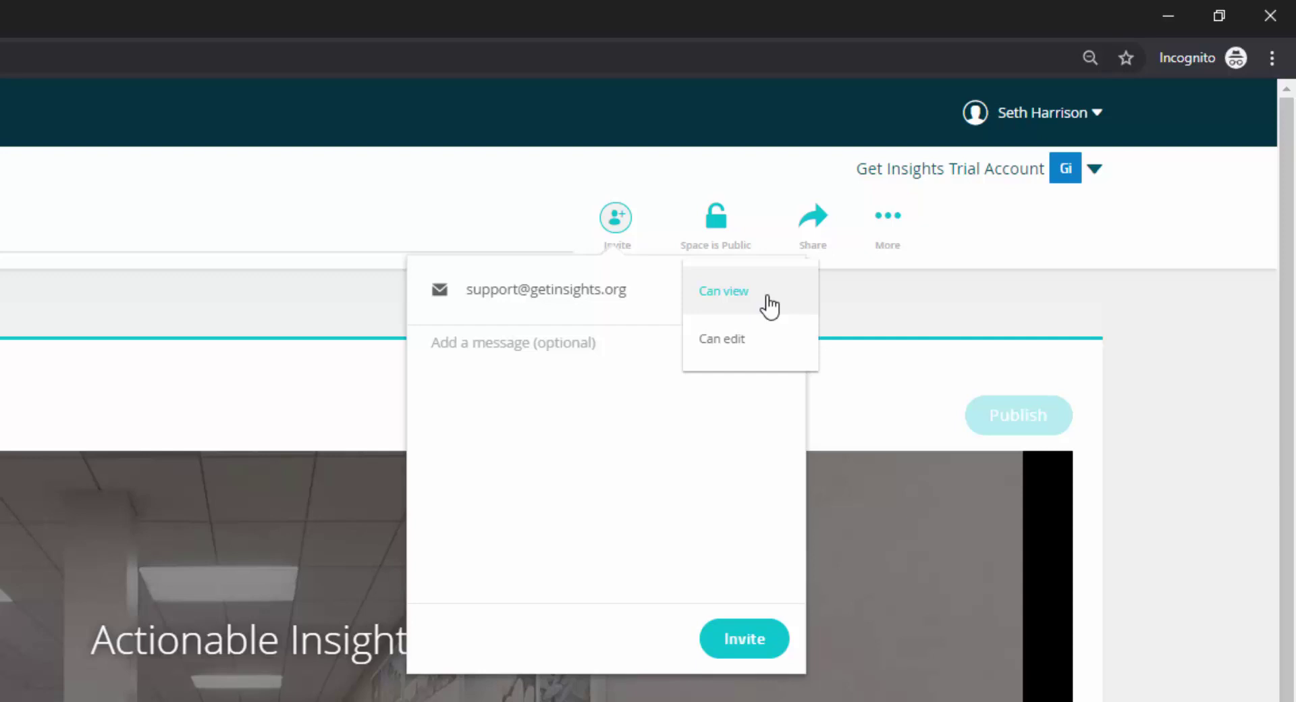
left_click(740, 344)
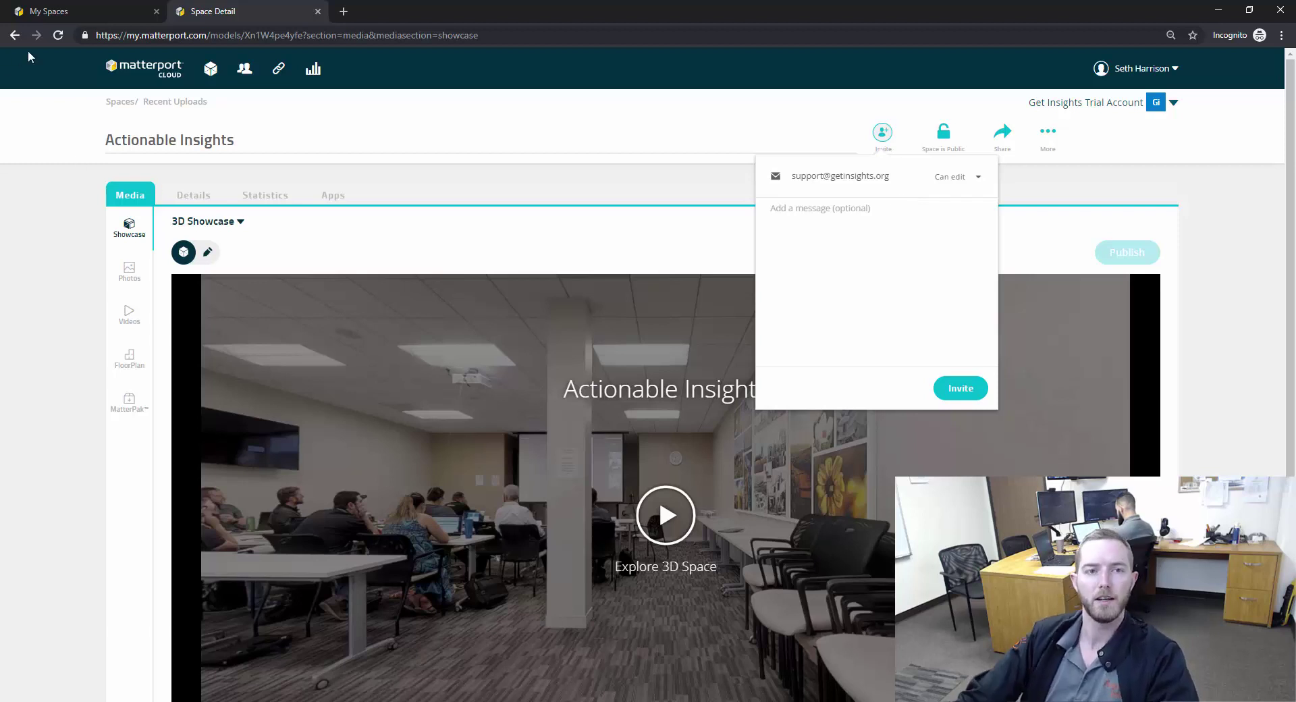
- Dismiss the space invite and open the Recent Uploads folder from All Spaces
left_click(81, 157)
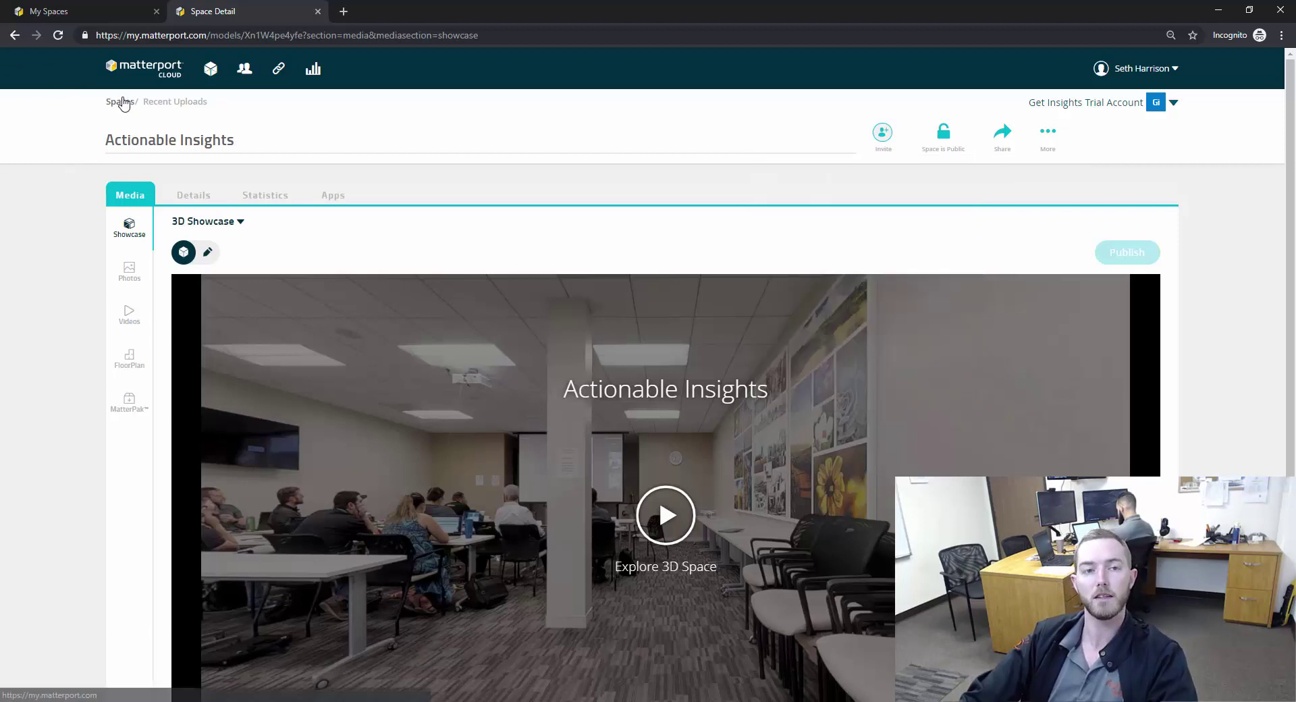
left_click(121, 104)
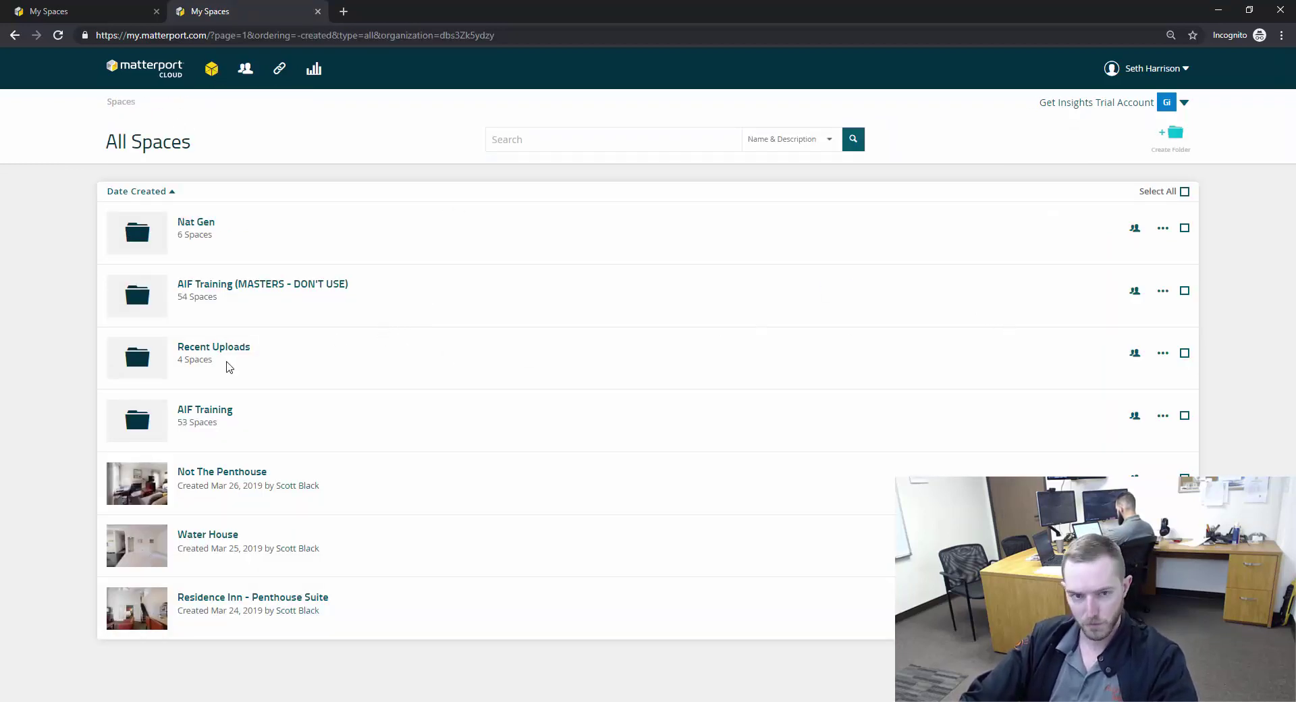
left_click(235, 351)
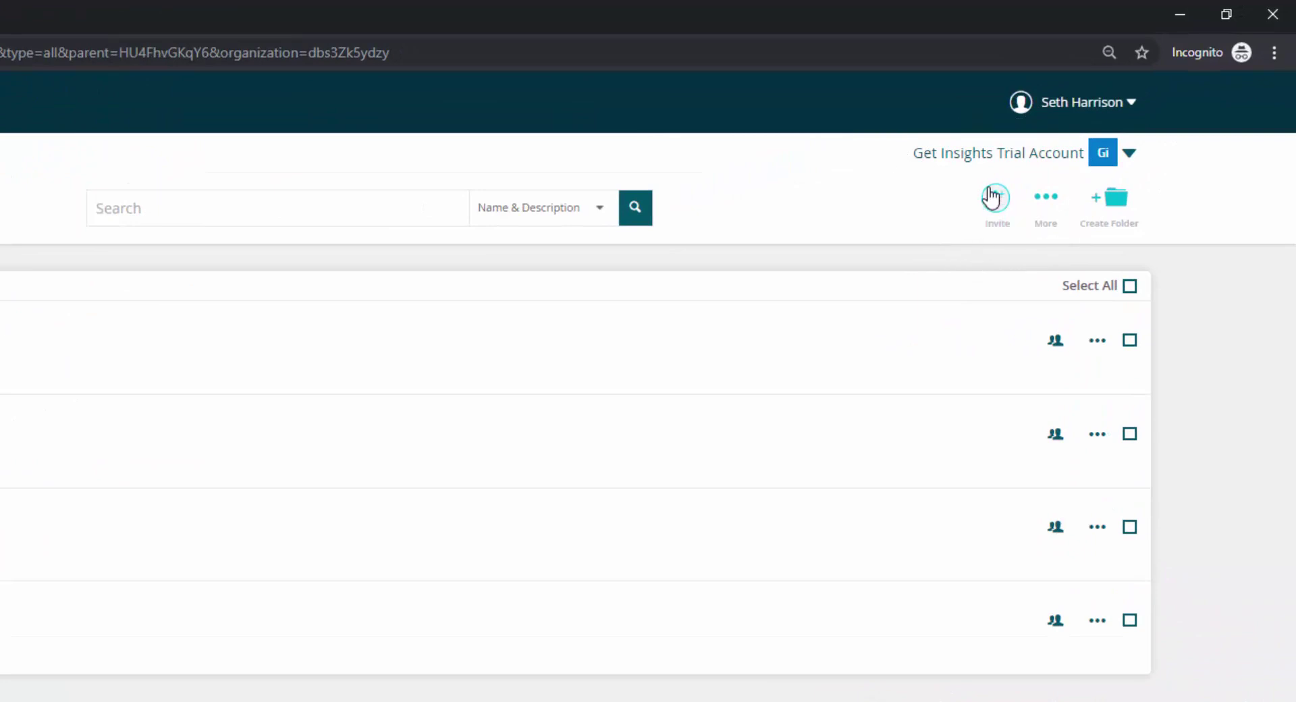
- Draft a Can edit Recent Uploads invite for the support e-mail, then discard it and return to All Spaces
left_click(996, 200)
left_click(922, 262)
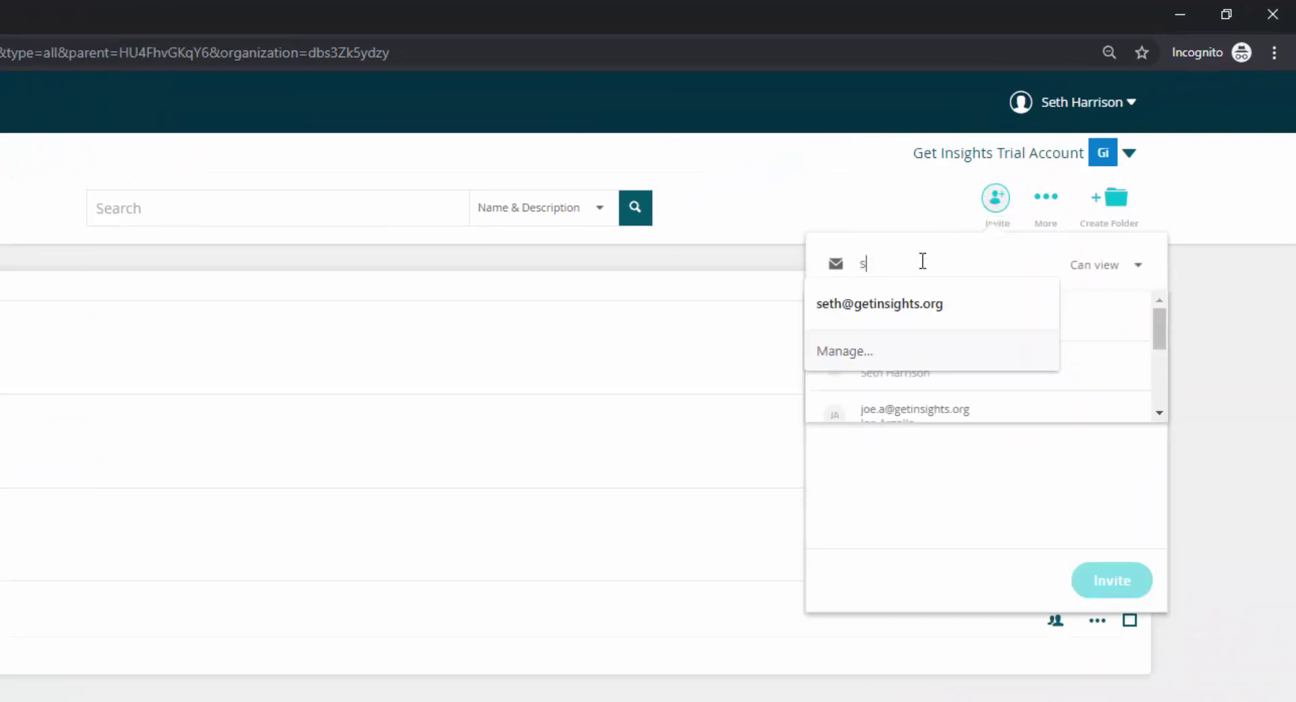
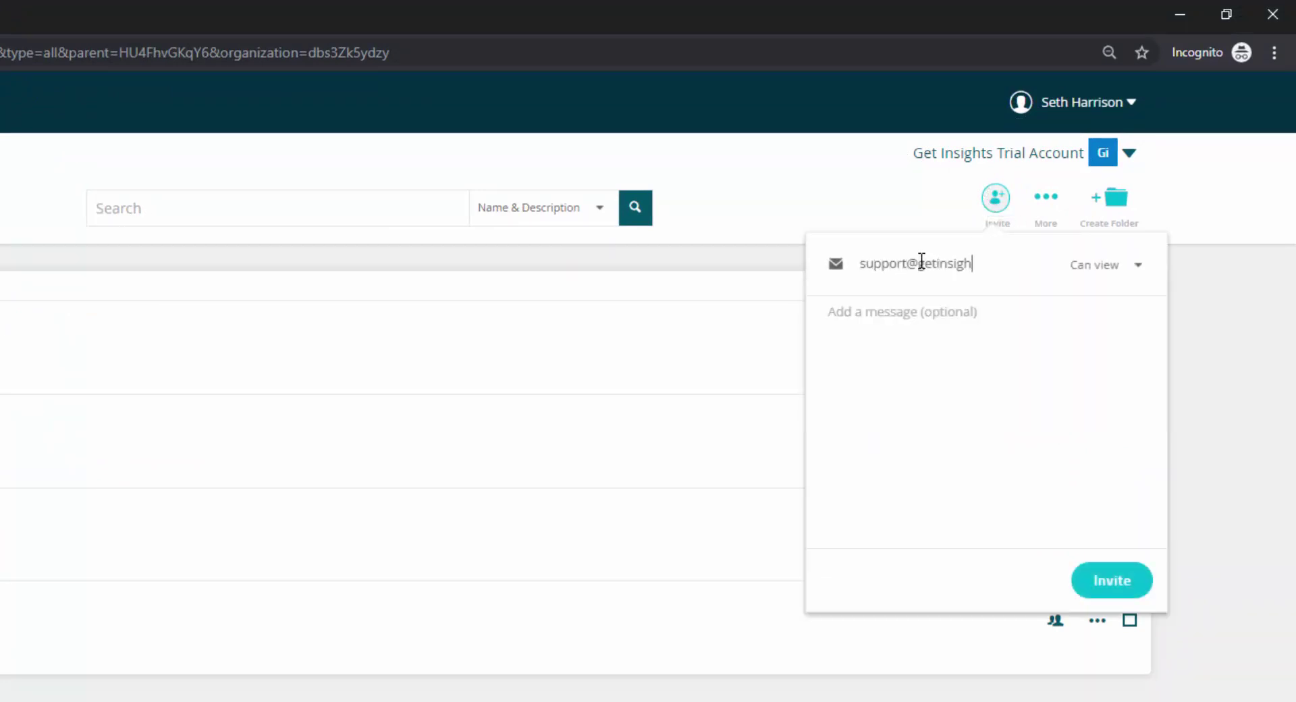
left_click(1030, 246)
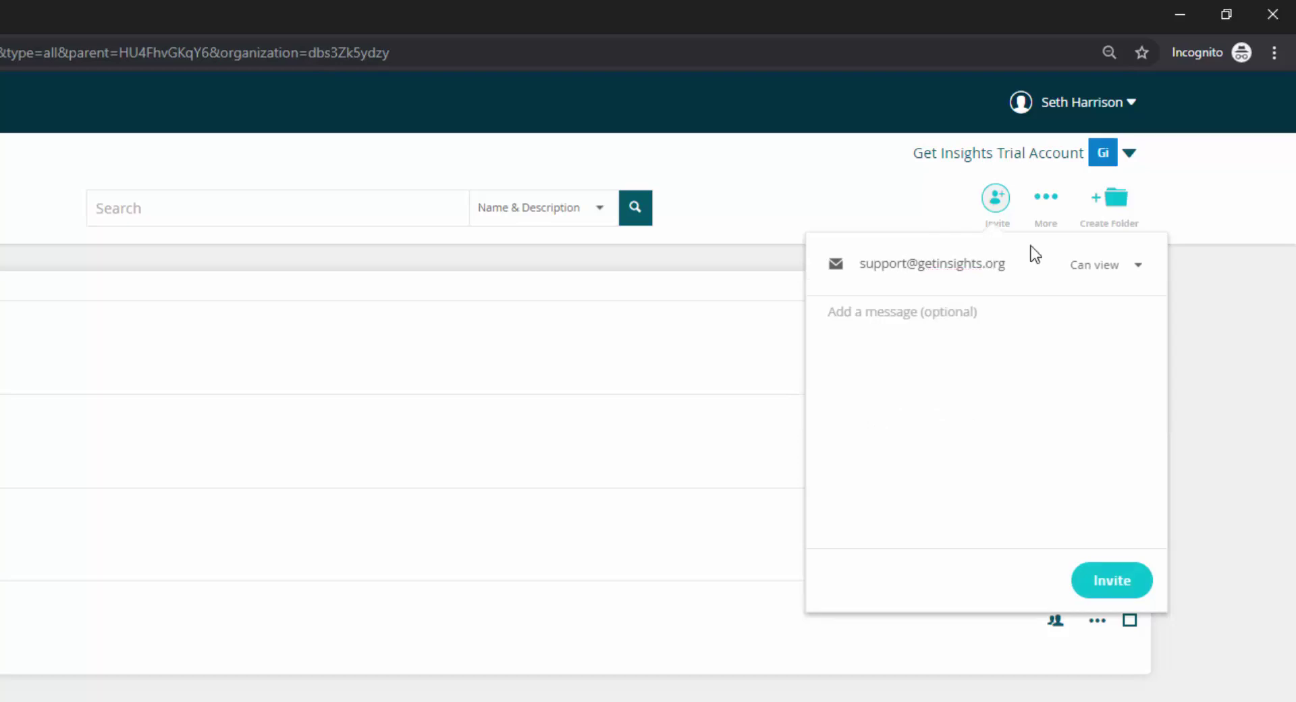
left_click(1089, 277)
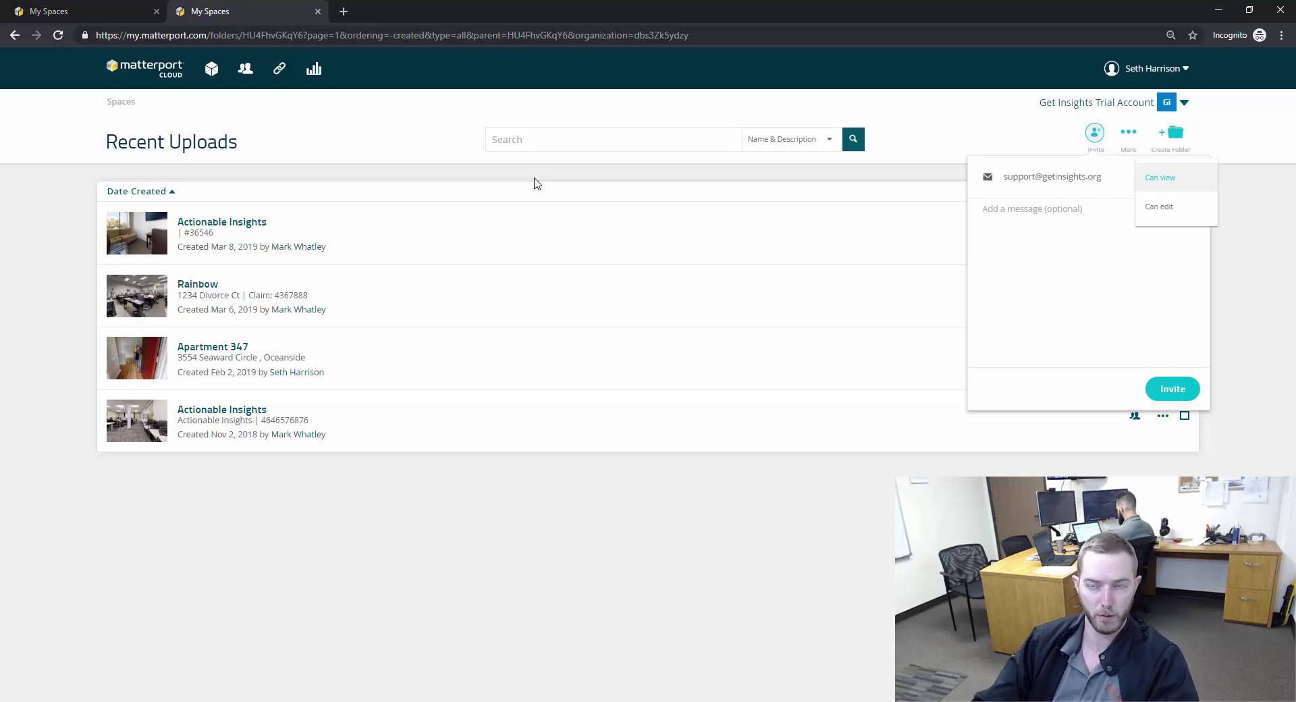
left_click(1166, 207)
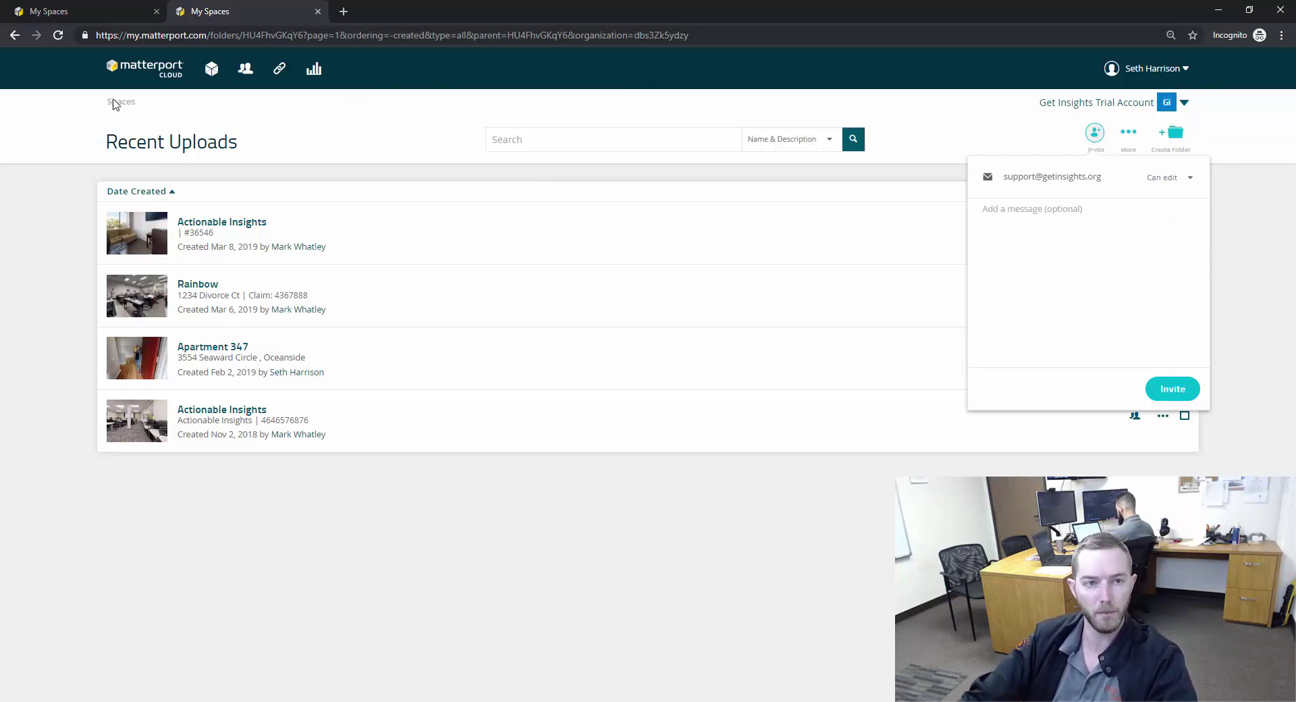
left_click(685, 113)
left_click(121, 105)
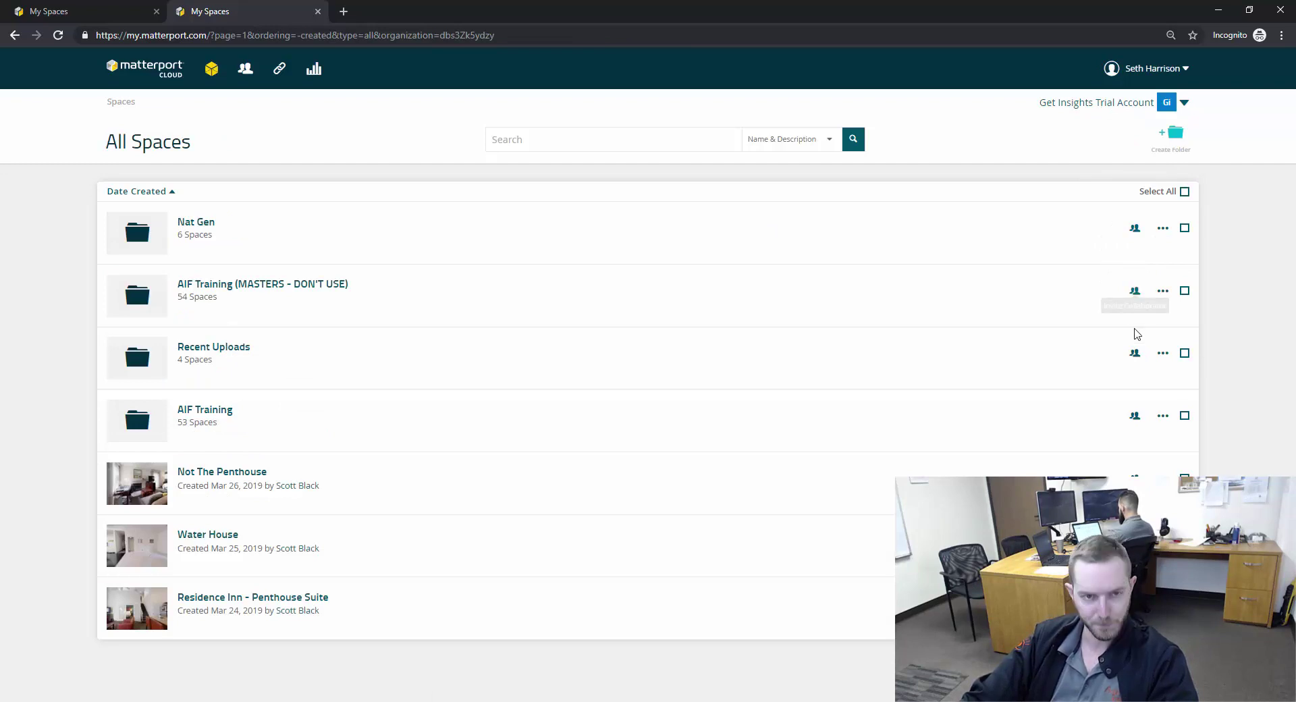
- Check the Add Collaborator window for Recent Uploads, then open the Recent Uploads folder
left_click(1135, 354)
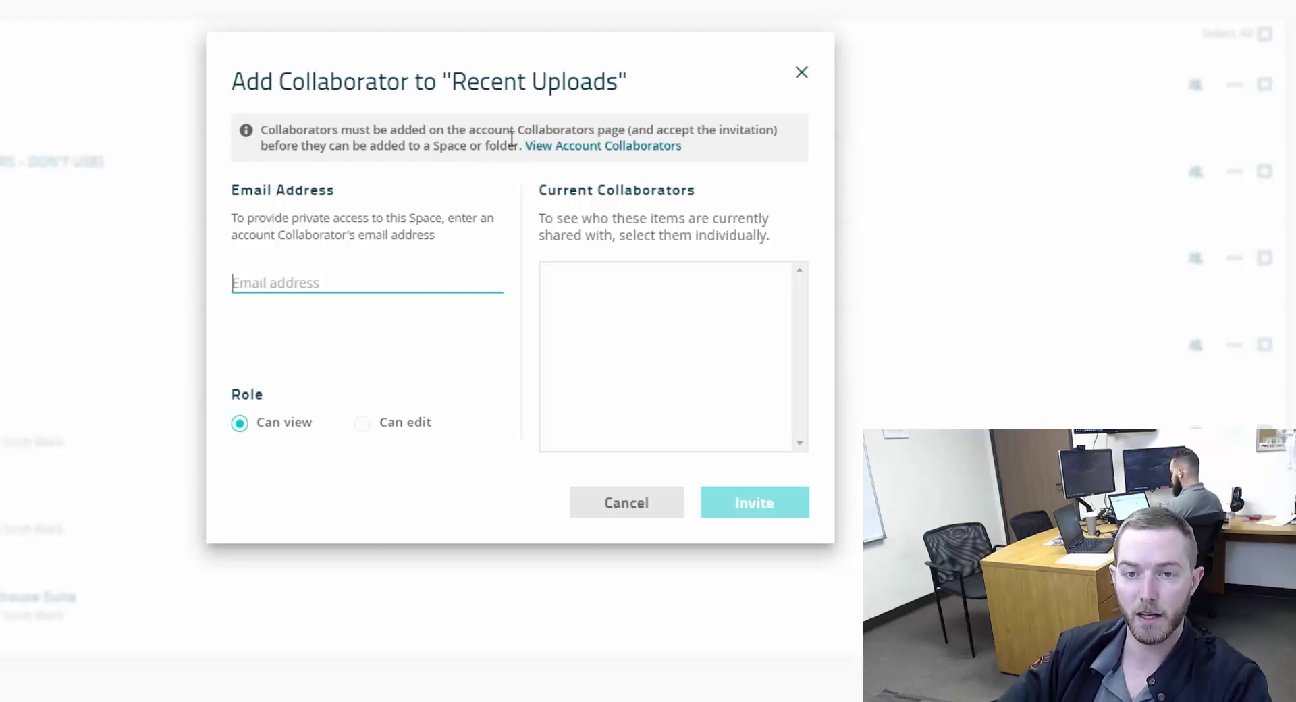
left_click(803, 75)
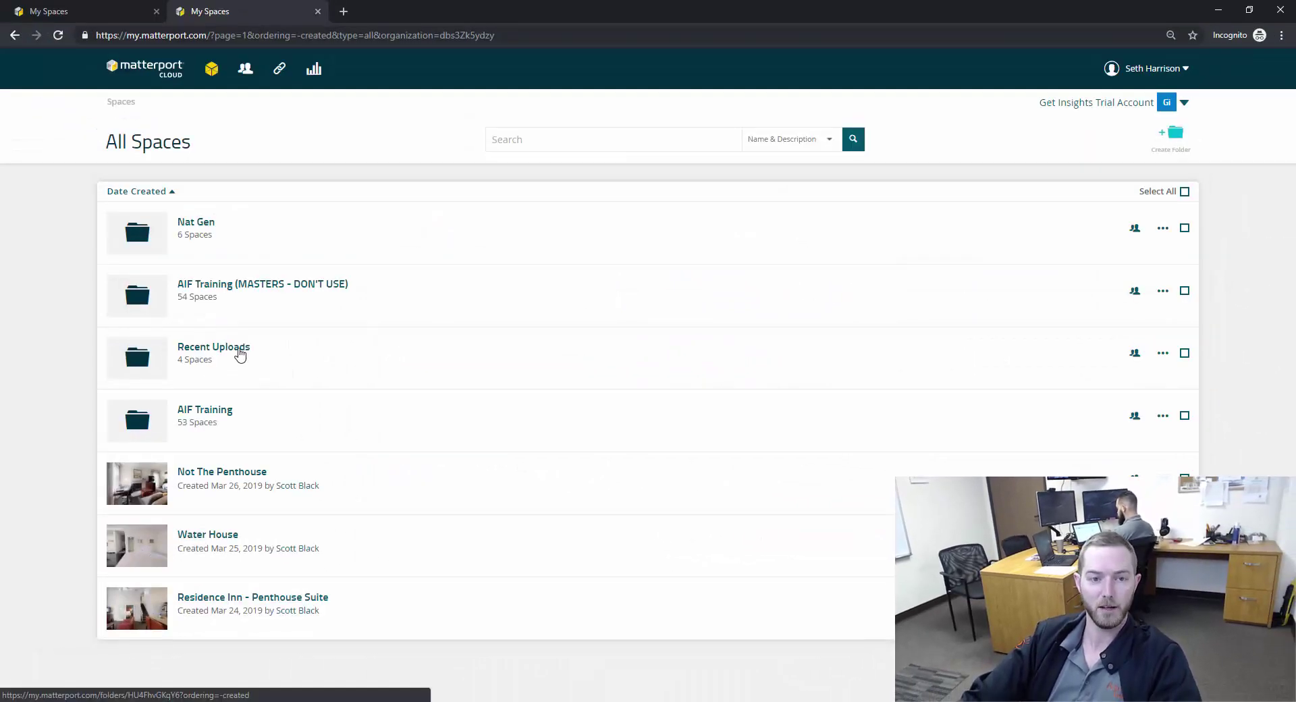
right_click(240, 352)
left_click(238, 348)
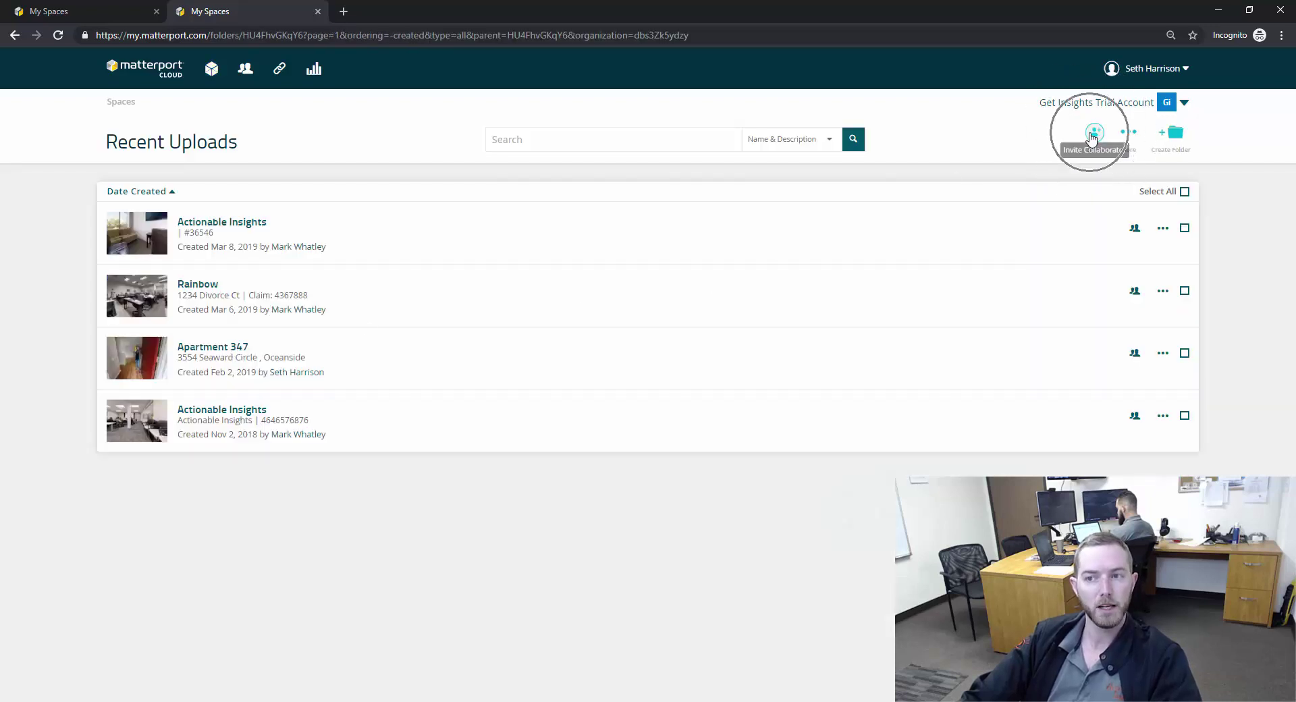
- Review the folder's Invite form and the Actionable Insights collaborator dialog without making changes
left_click(1093, 135)
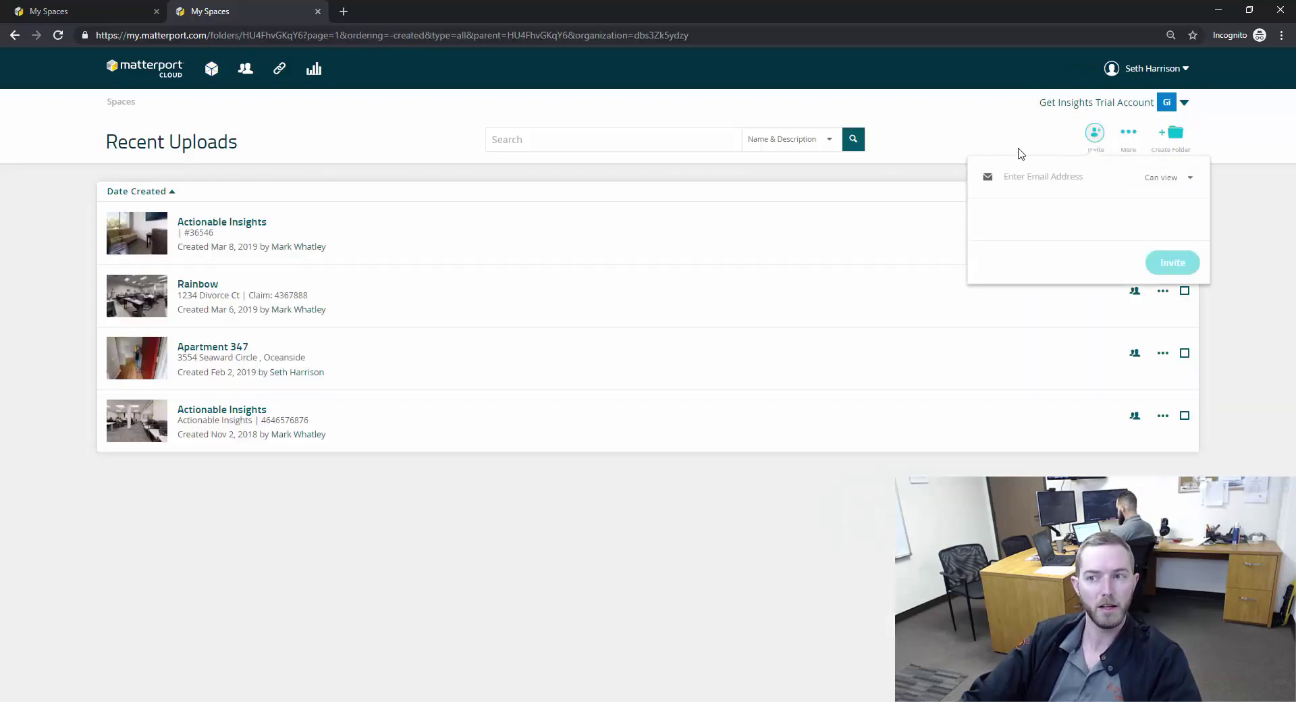
left_click(246, 73)
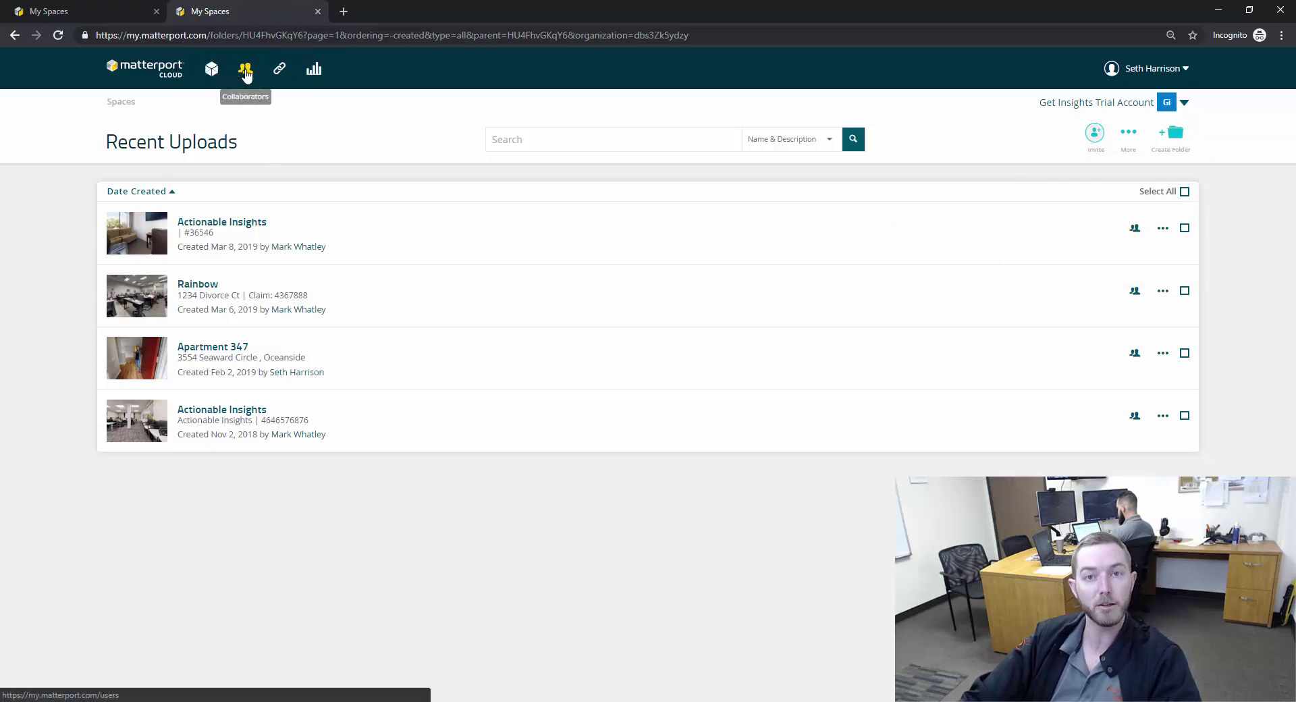
left_click(1134, 229)
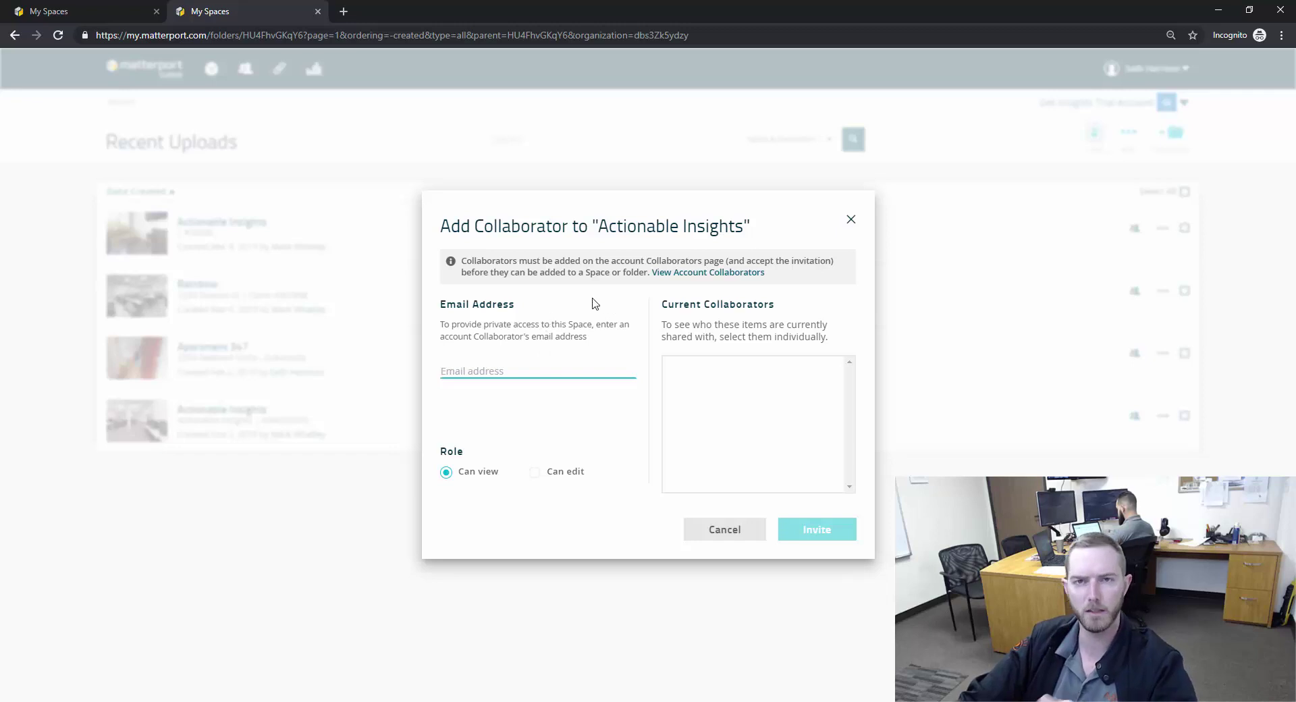
left_click(850, 219)
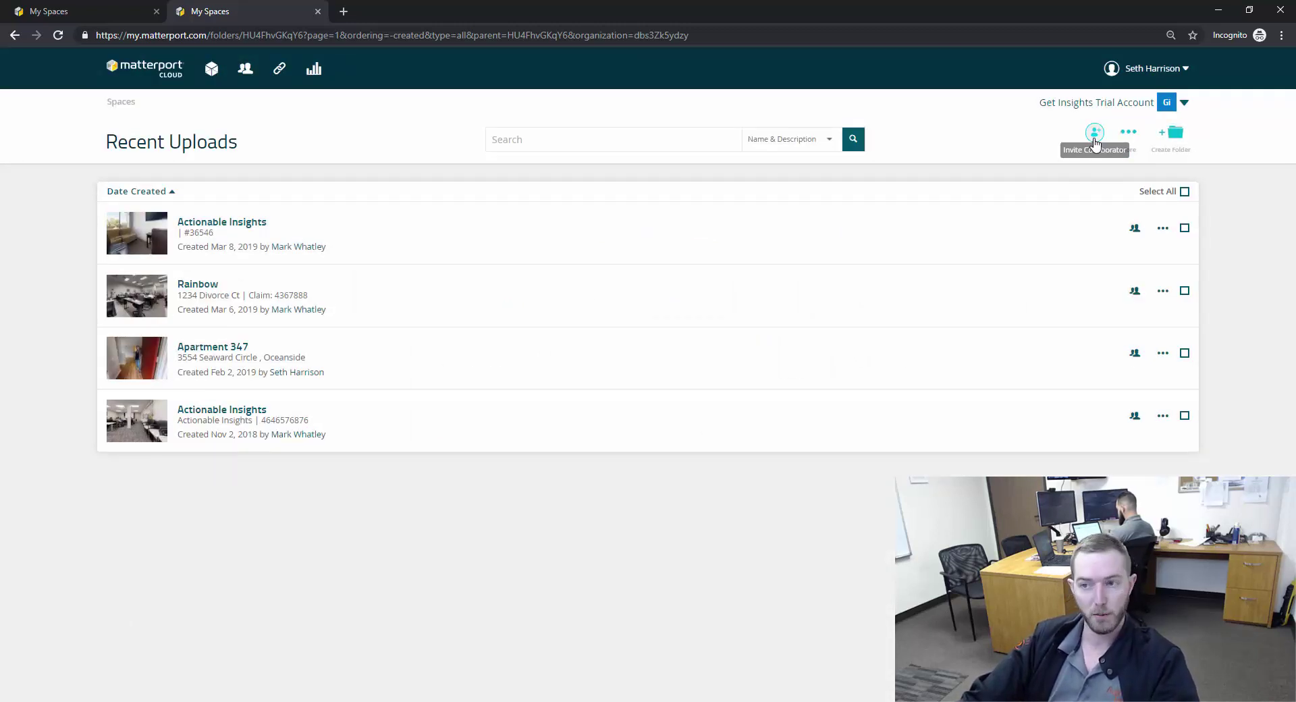
left_click(1095, 140)
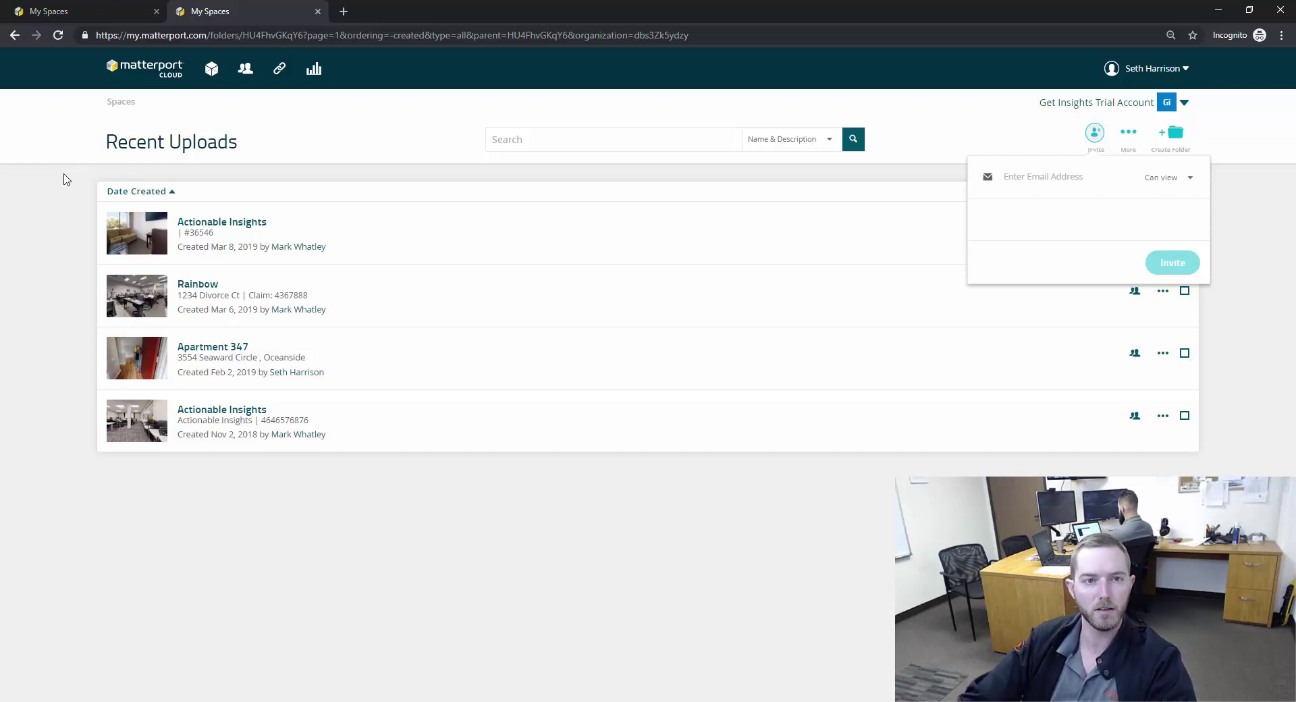
left_click(67, 181)
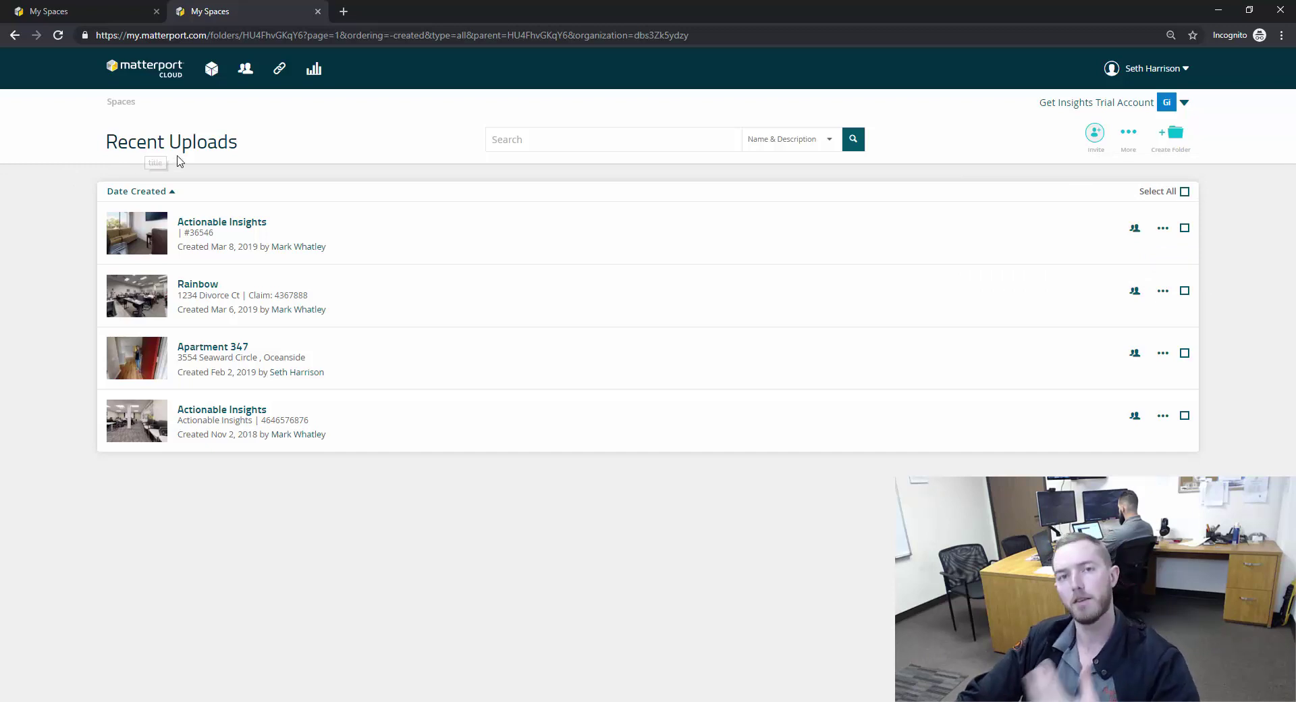
left_click(1095, 133)
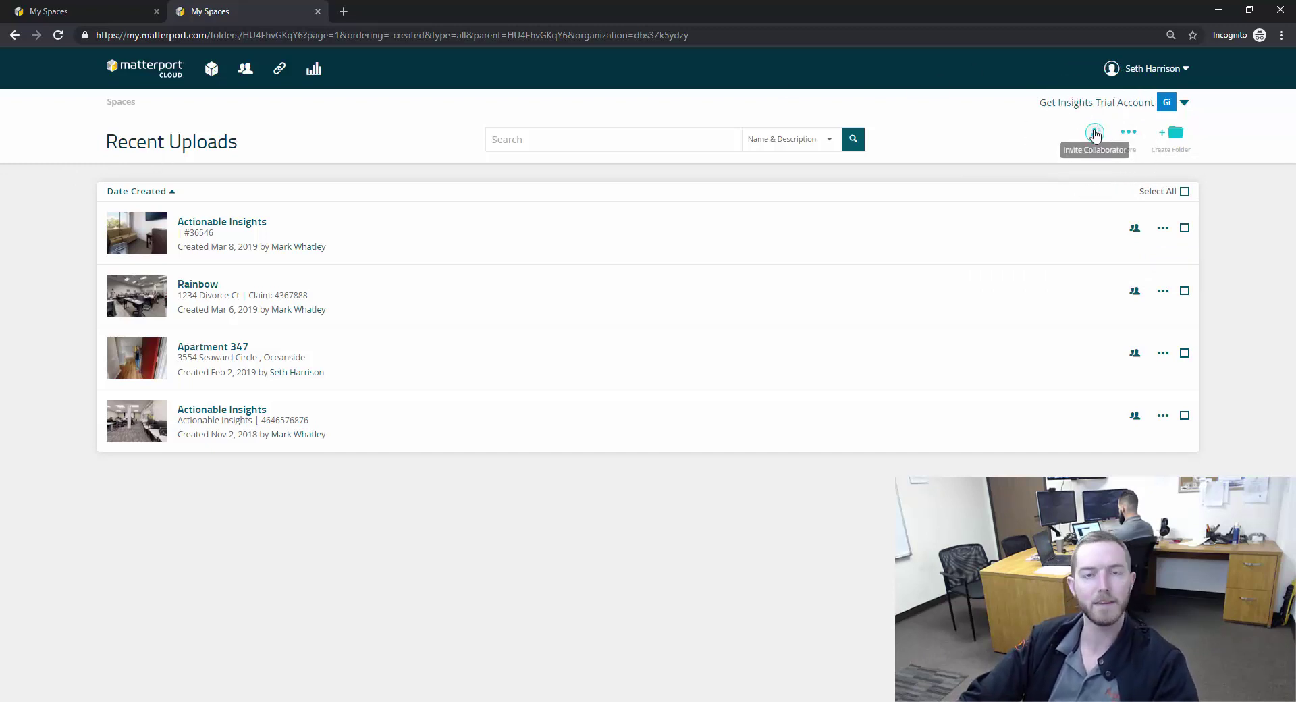